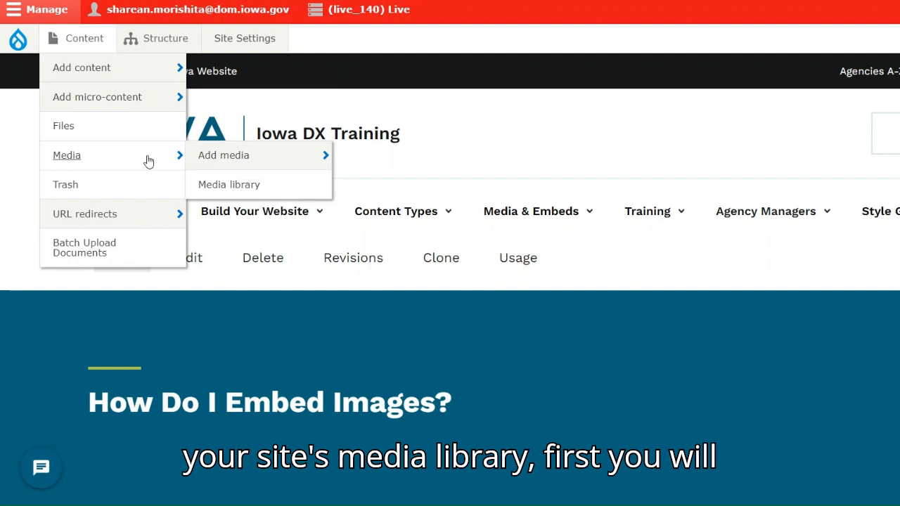
- Start adding a new image to the media library and place the cursor in its name field
mouse_move(222, 160)
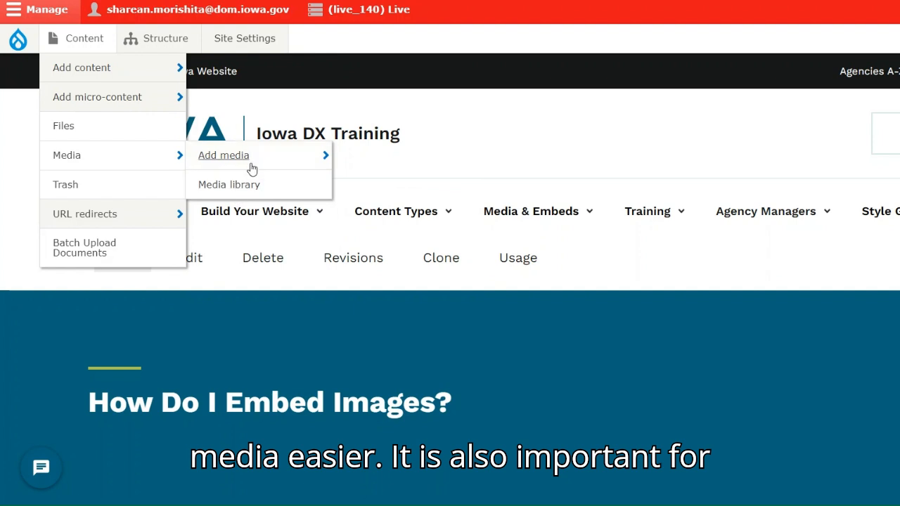
mouse_move(255, 161)
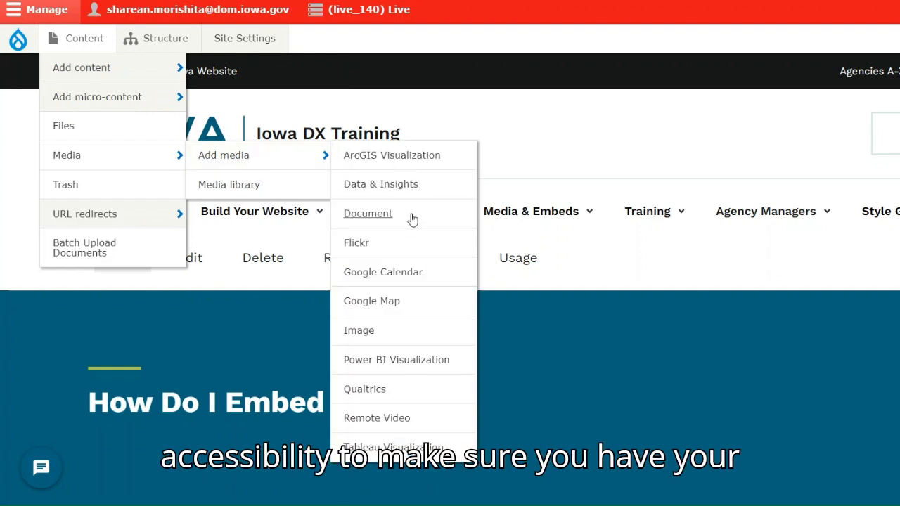
left_click(366, 333)
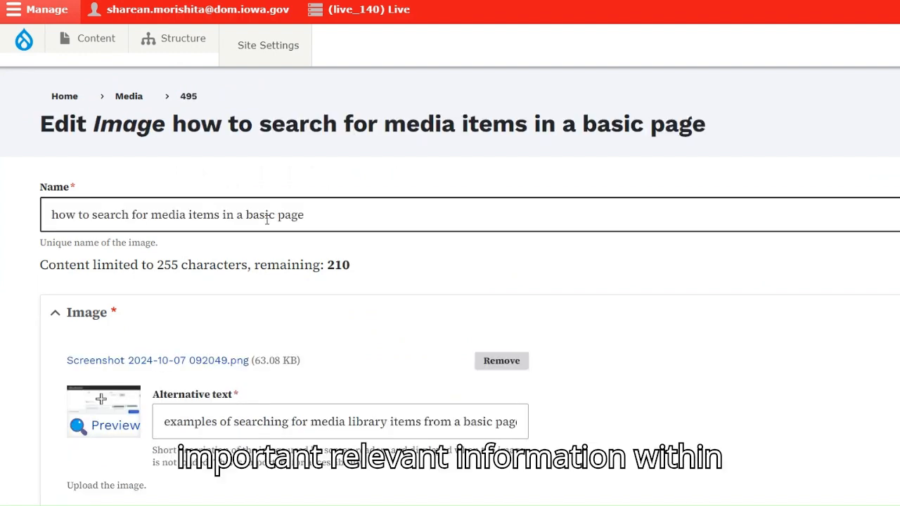
left_click(265, 216)
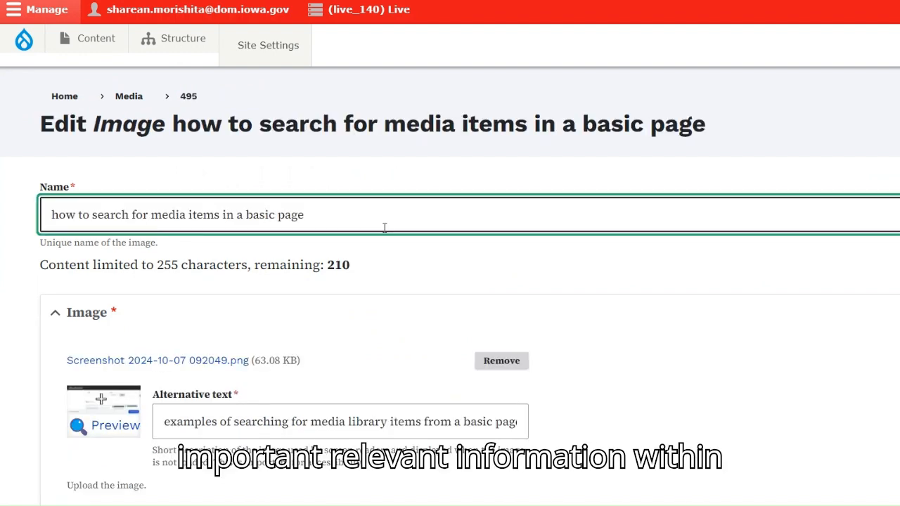
- Review the name and alternative text of the image "how to search for media items in a basic page" and save the media item
scroll(385, 224, "down", 3)
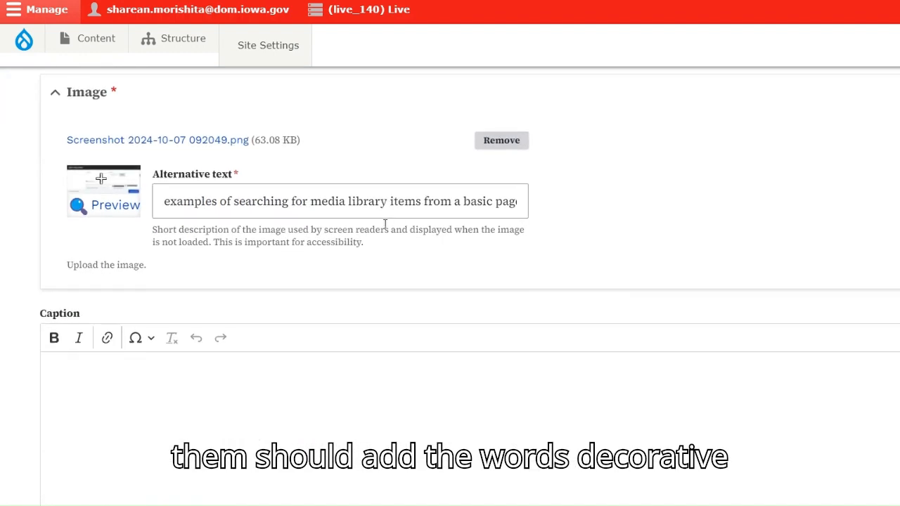
scroll(383, 222, "up", 3)
left_click_drag(357, 215, 51, 215)
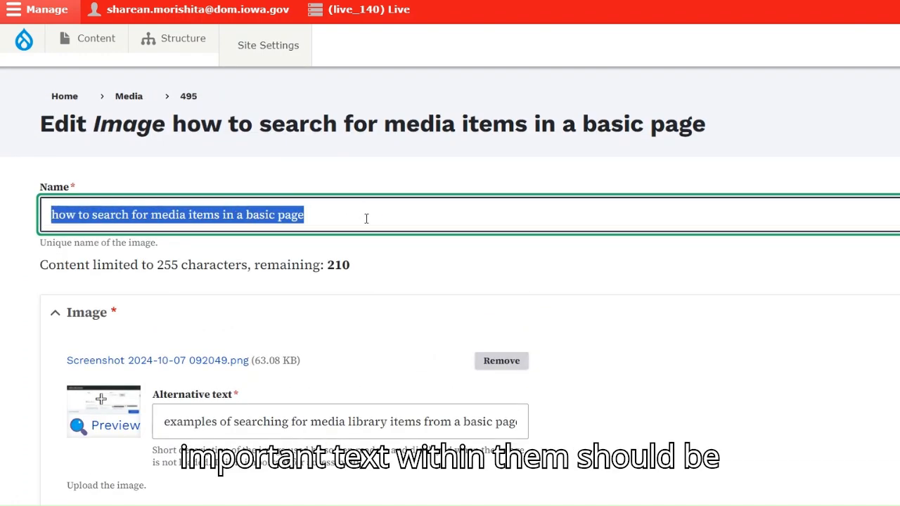
left_click(215, 214)
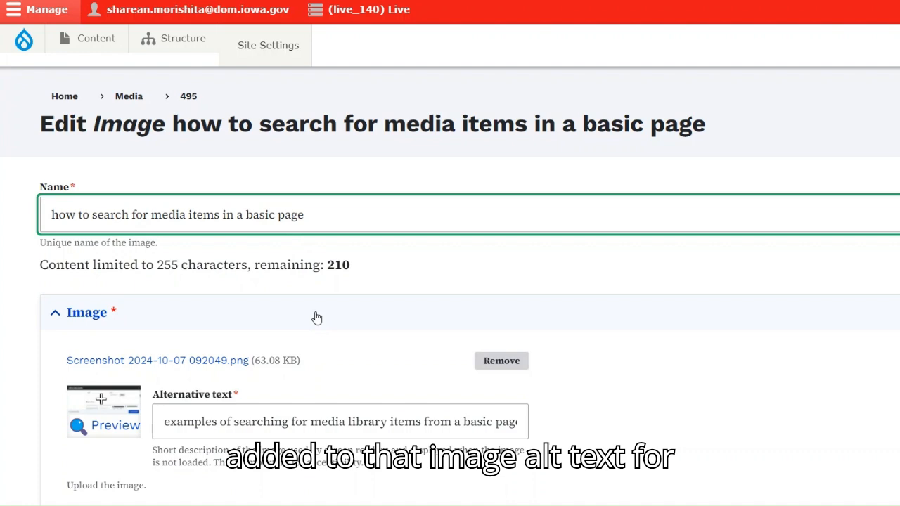
scroll(316, 318, "down", 14)
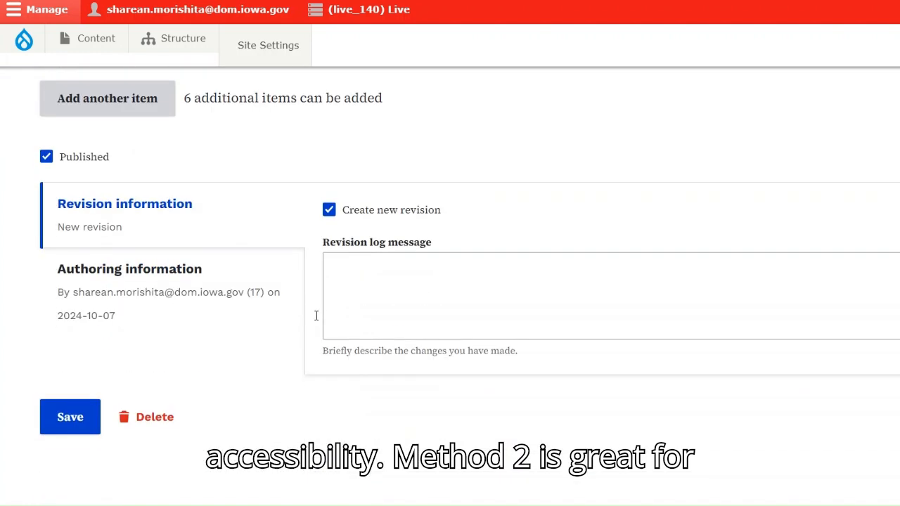
left_click(70, 418)
- Filter the media library by the media name "media"
left_click(102, 320)
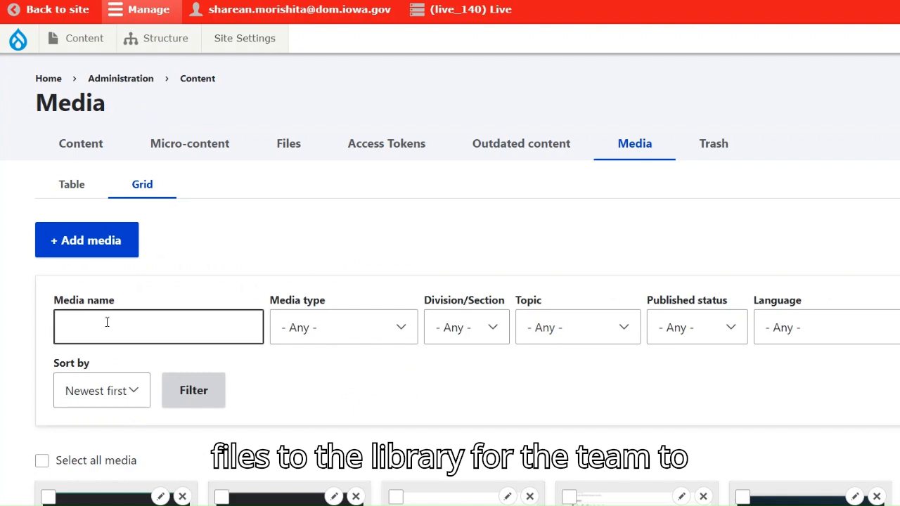
type("media")
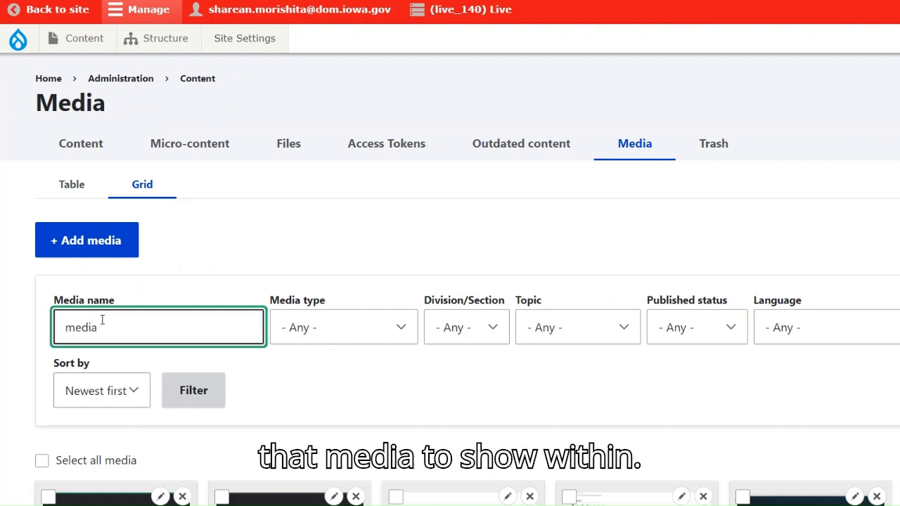
key("Return")
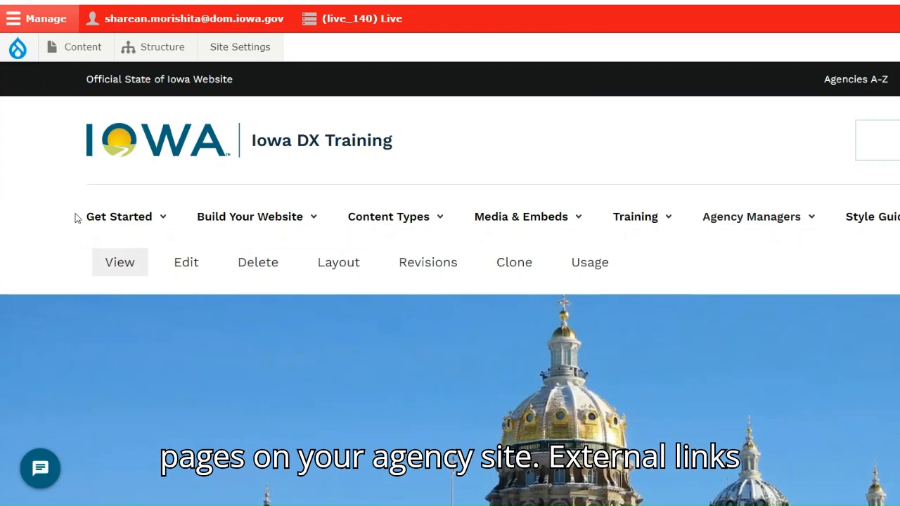
mouse_move(95, 220)
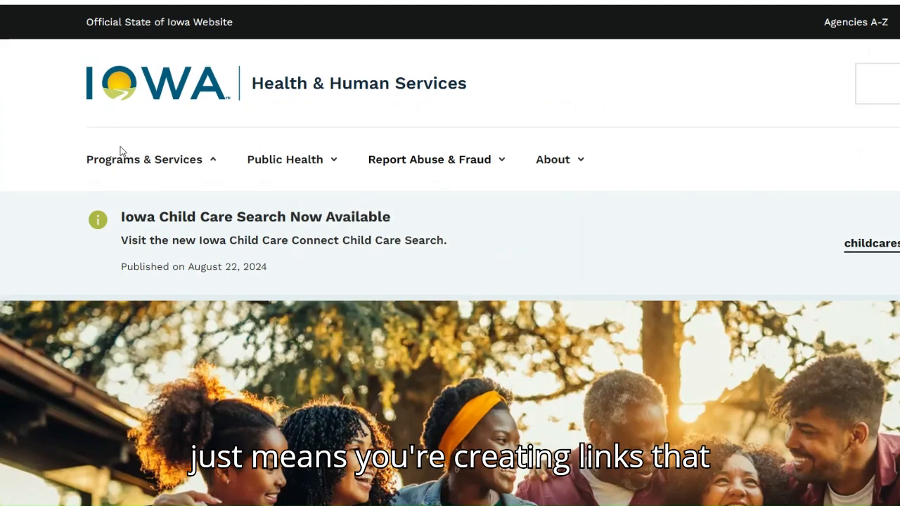
mouse_move(120, 168)
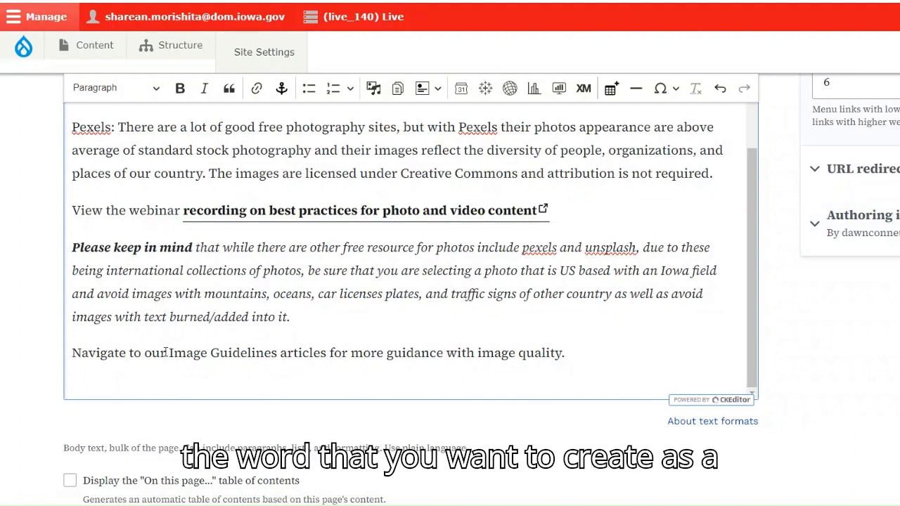
- Link the words "Image Guidelines" in the body's last sentence to the Image Guidelines basic page, looking it up by its title
left_click_drag(167, 353, 278, 354)
key("ctrl+c")
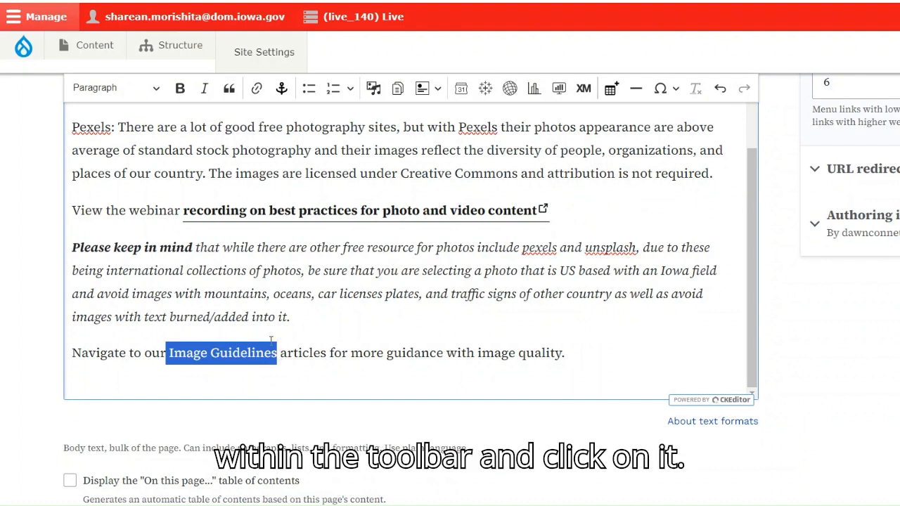
left_click(256, 88)
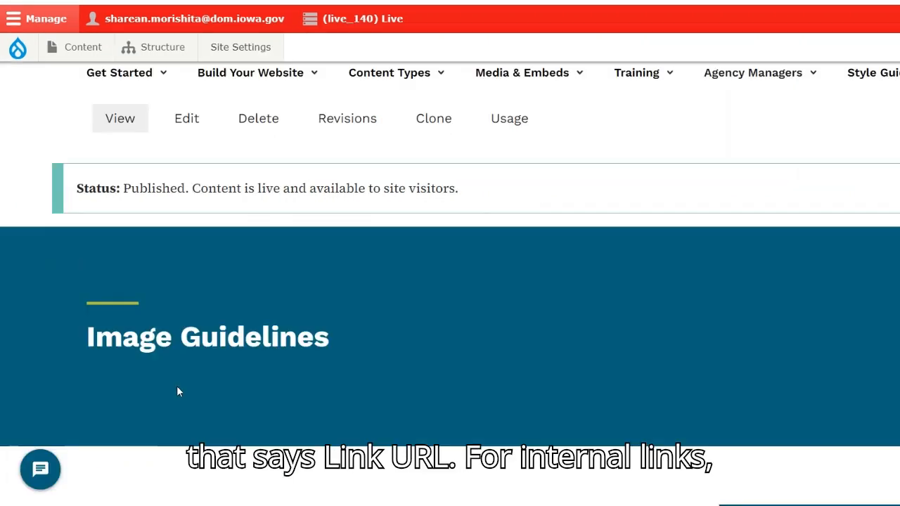
scroll(174, 387, "down", 2)
left_click_drag(345, 200, 108, 196)
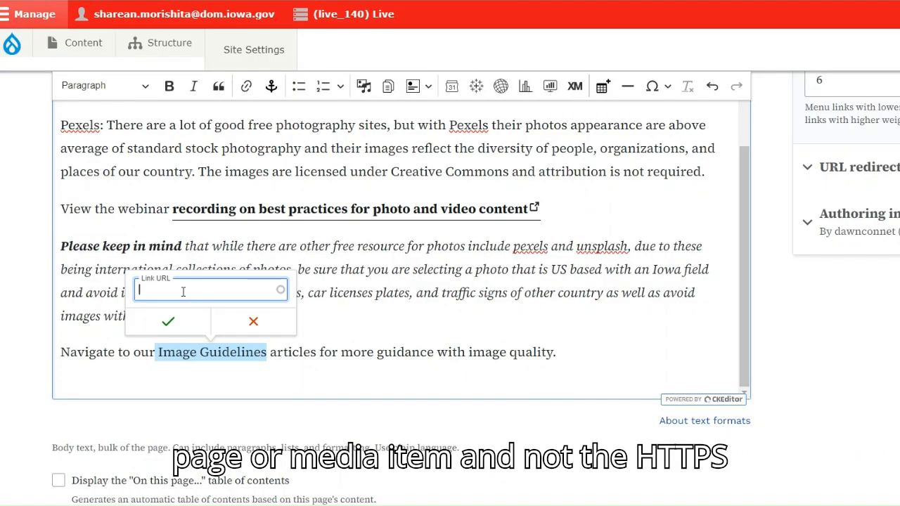
key("ctrl+v")
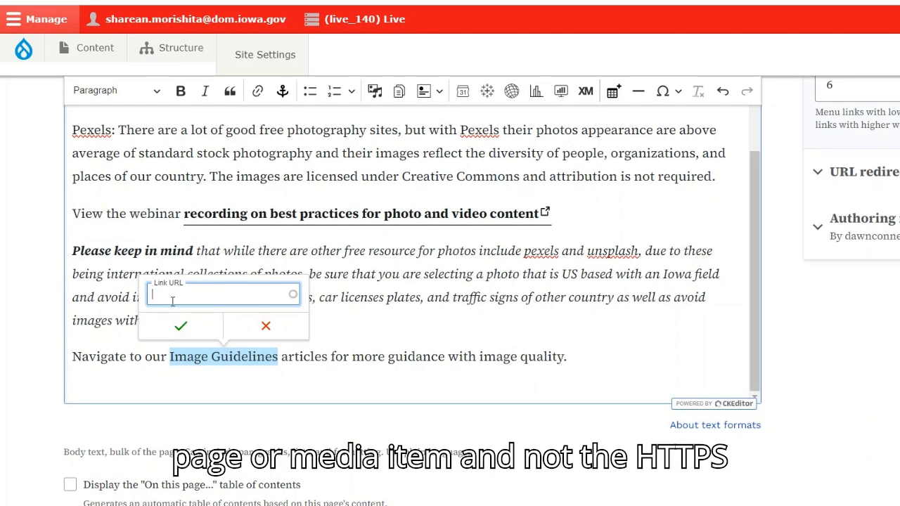
key("ctrl+v")
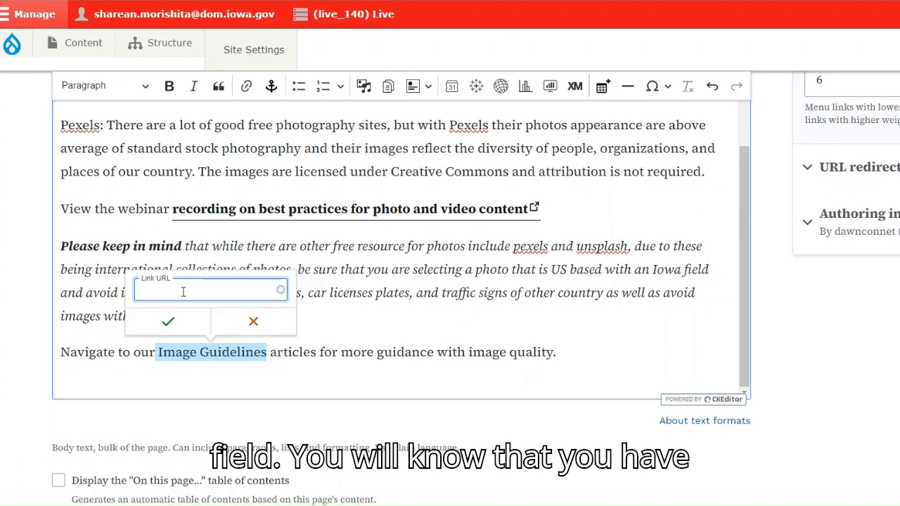
type("Image Guideline")
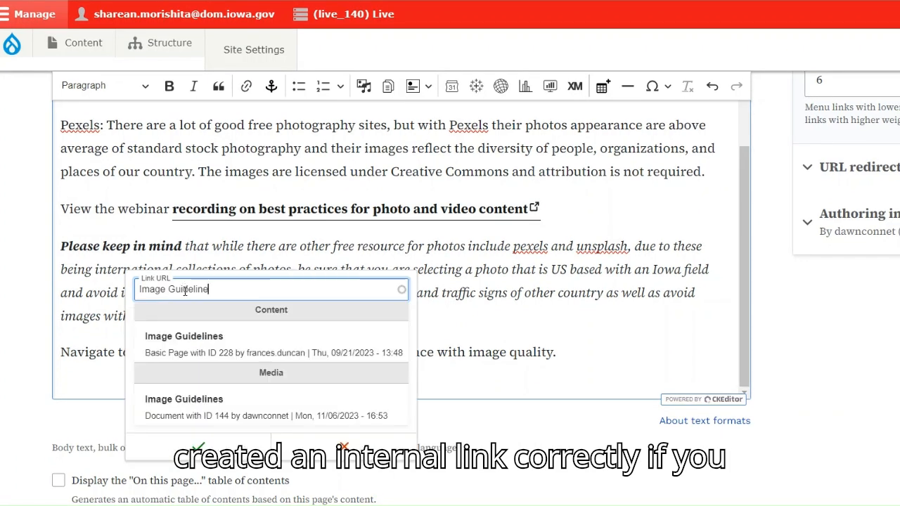
left_click(255, 340)
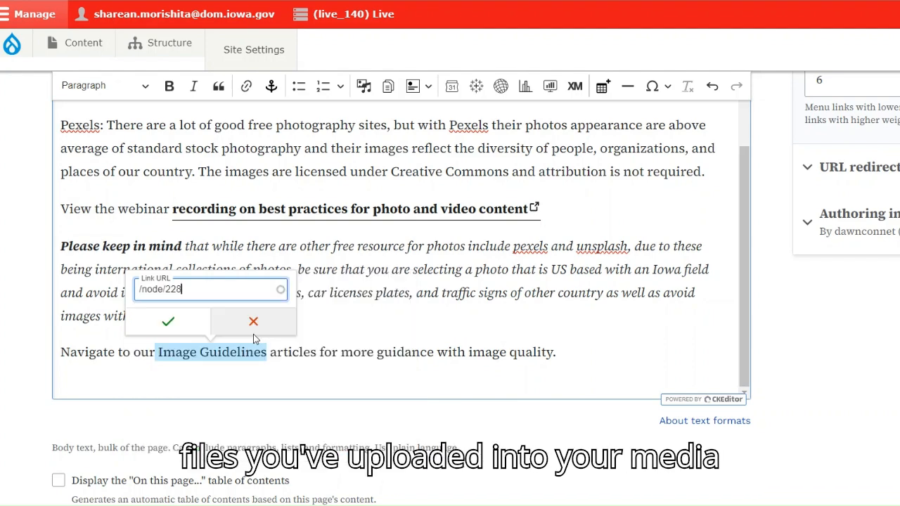
left_click(167, 322)
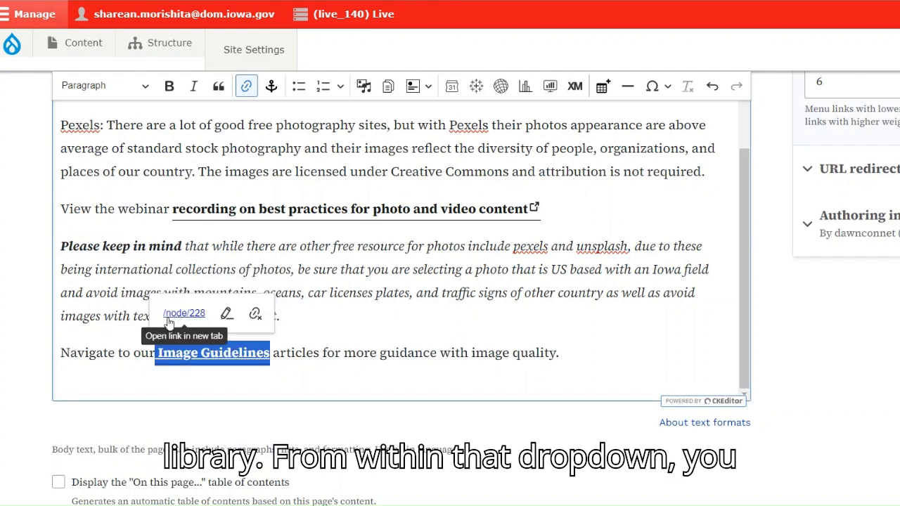
left_click(213, 358)
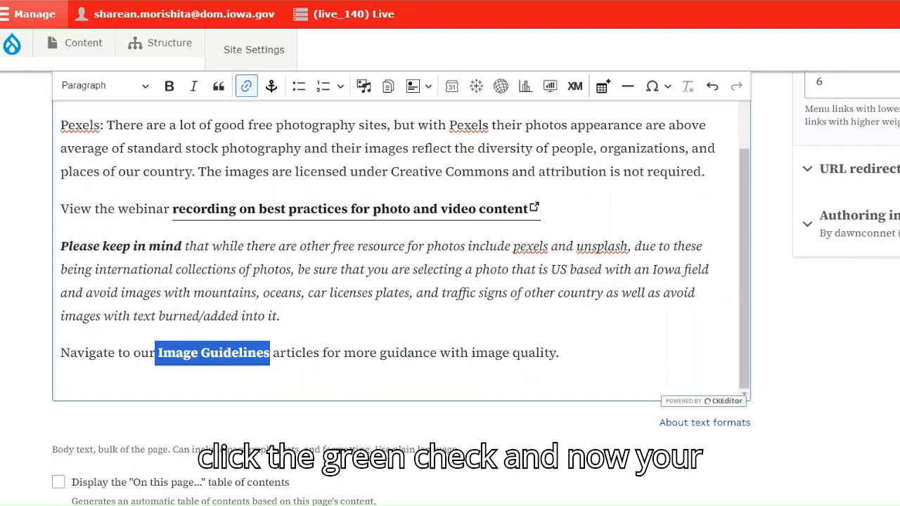
key("Right")
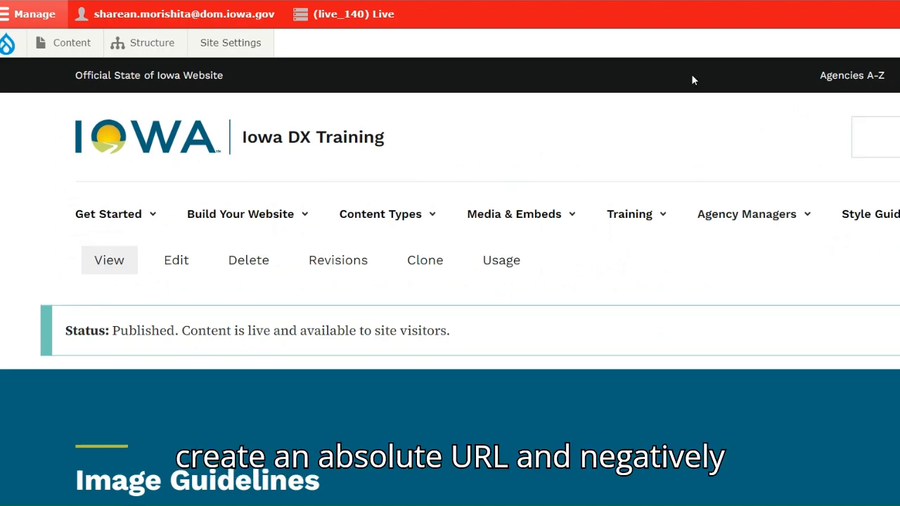
- Link the words "video guide" in the Image Guidelines page's body text to the pasted external Google Drive URL
scroll(659, 201, "down", 5)
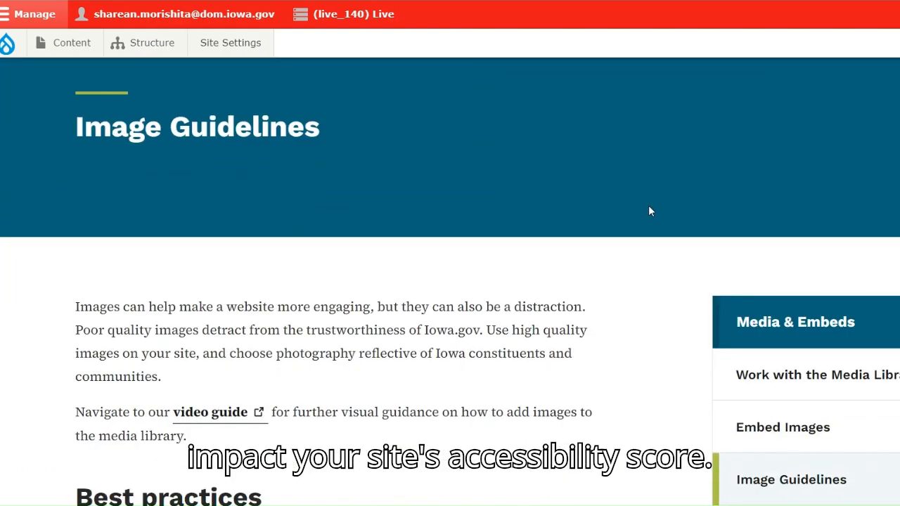
scroll(650, 211, "down", 2)
scroll(650, 210, "up", 7)
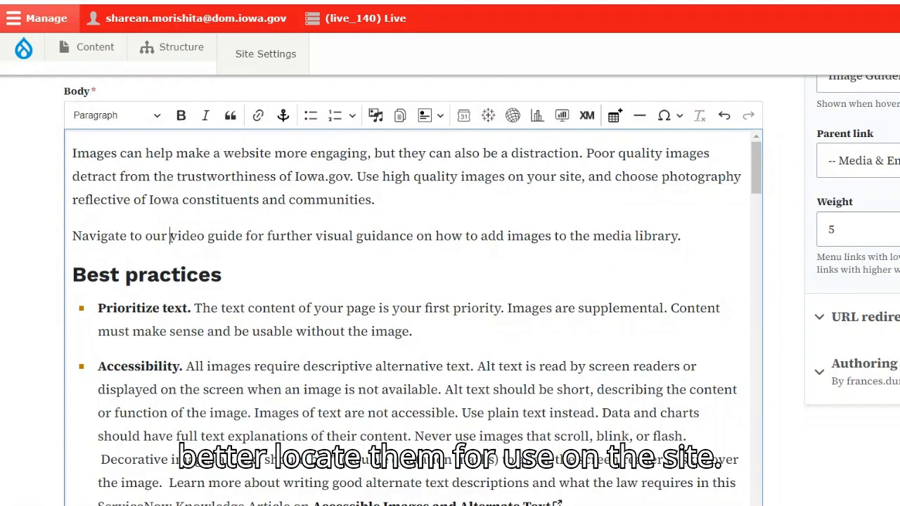
left_click_drag(170, 235, 242, 236)
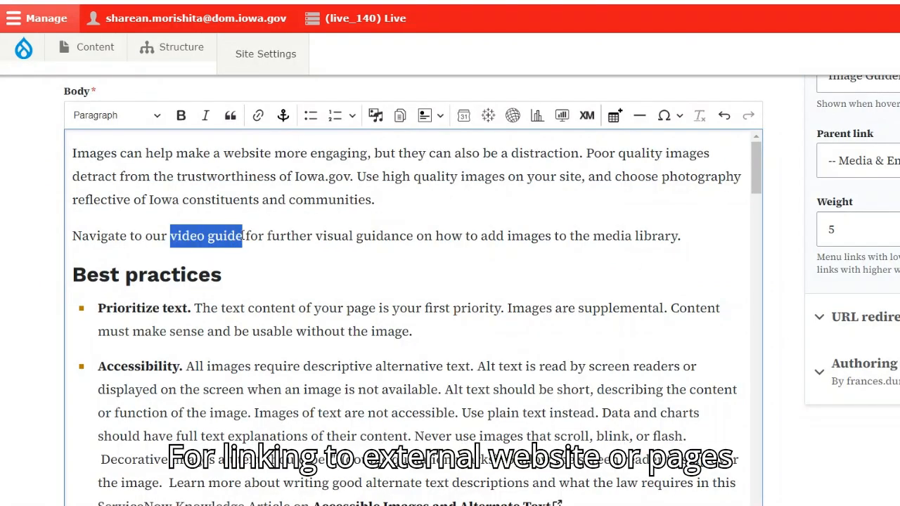
left_click(258, 115)
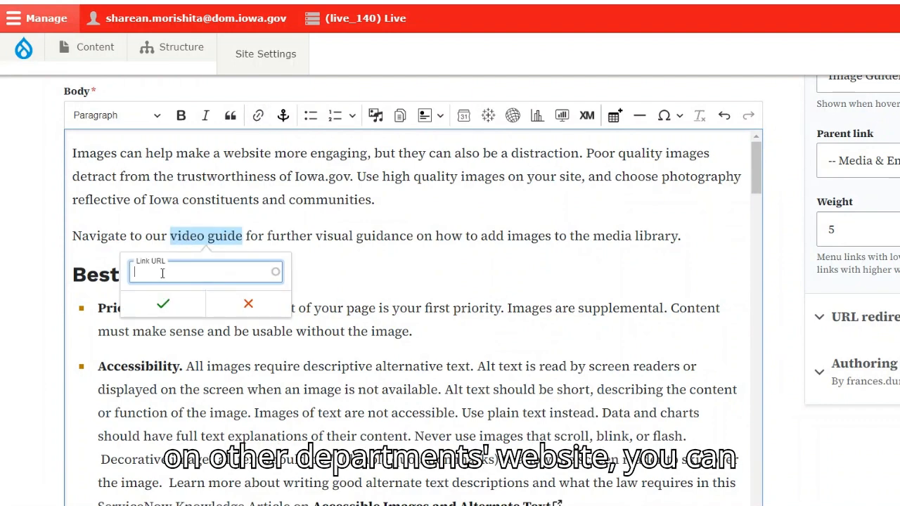
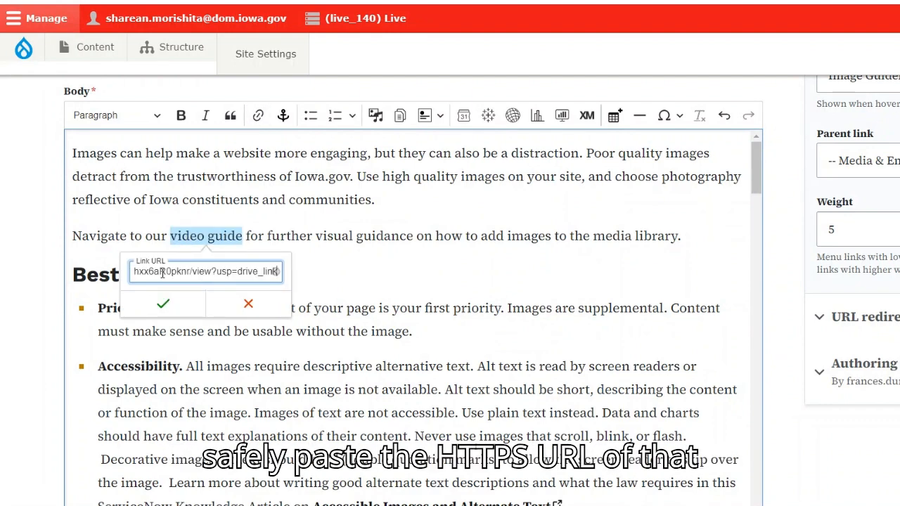
left_click(154, 328)
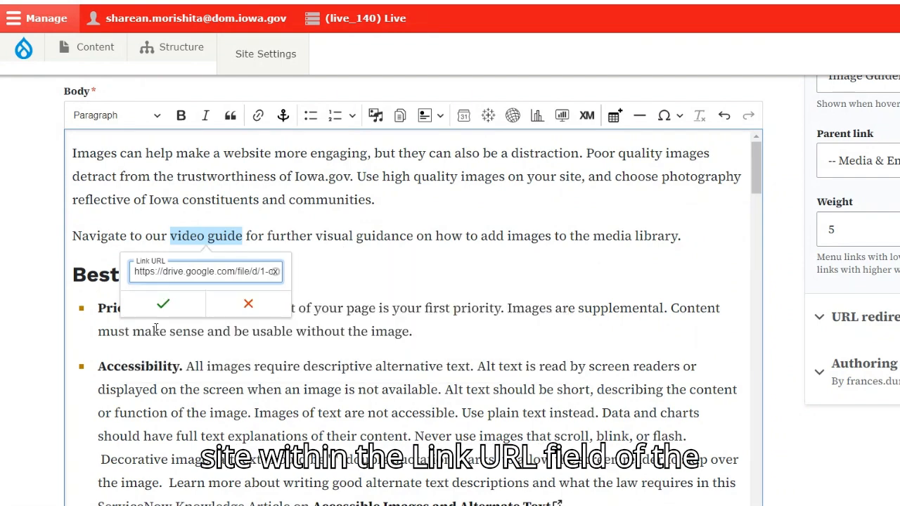
left_click(163, 305)
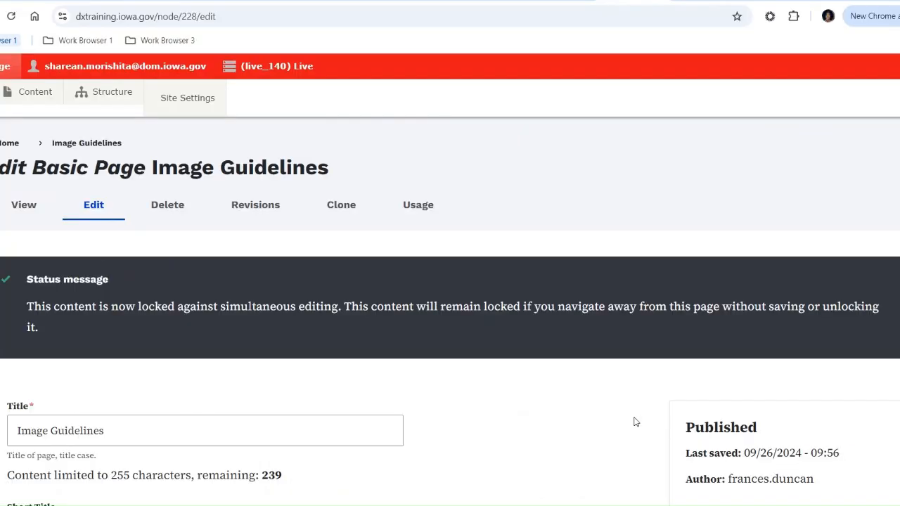
- Provide a menu link for the Image Guidelines page, save the page and open the site's Media & Embeds navigation
scroll(636, 421, "down", 4)
scroll(658, 419, "down", 1)
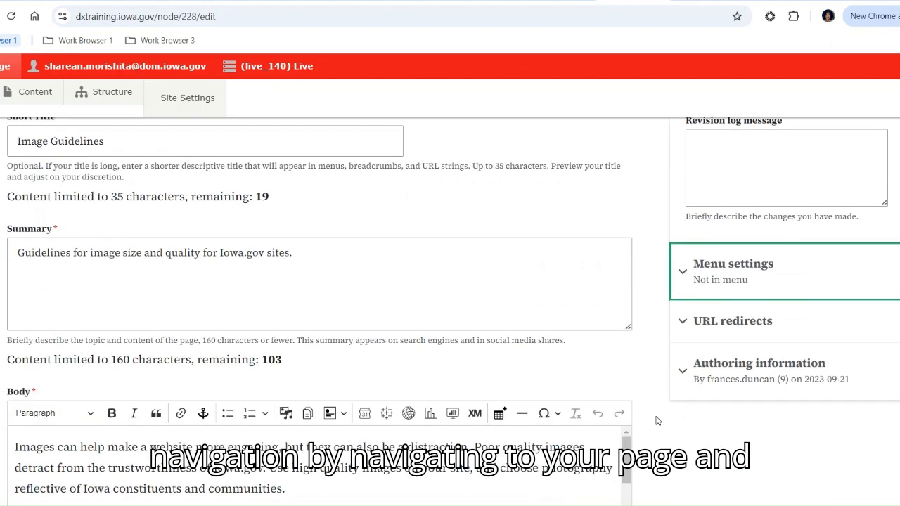
left_click(682, 275)
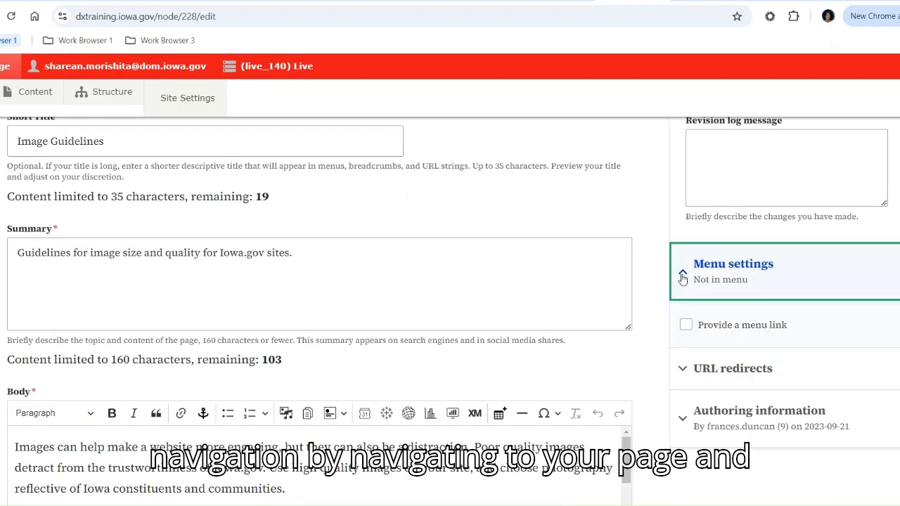
left_click(686, 326)
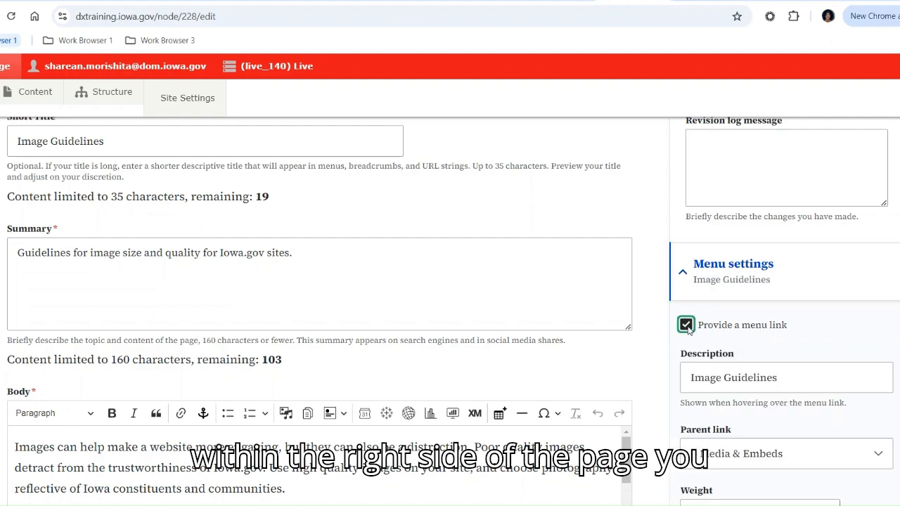
scroll(655, 405, "down", 6)
scroll(654, 405, "down", 15)
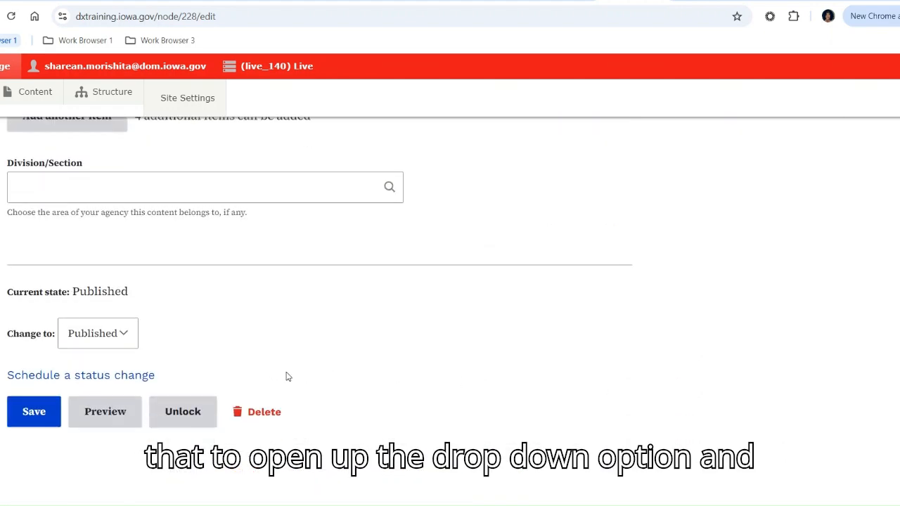
left_click(32, 412)
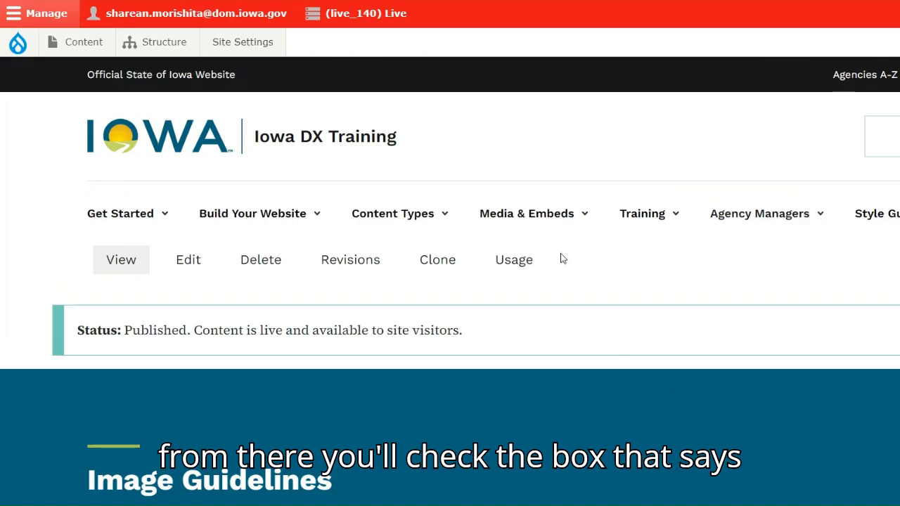
left_click(556, 223)
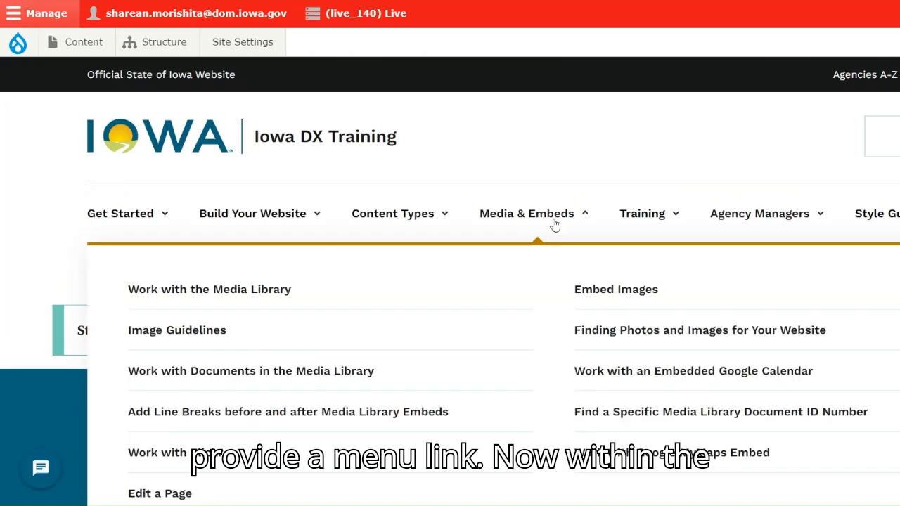
- Open the Image Guidelines page from the site's Media & Embeds navigation
scroll(556, 222, "down", 1)
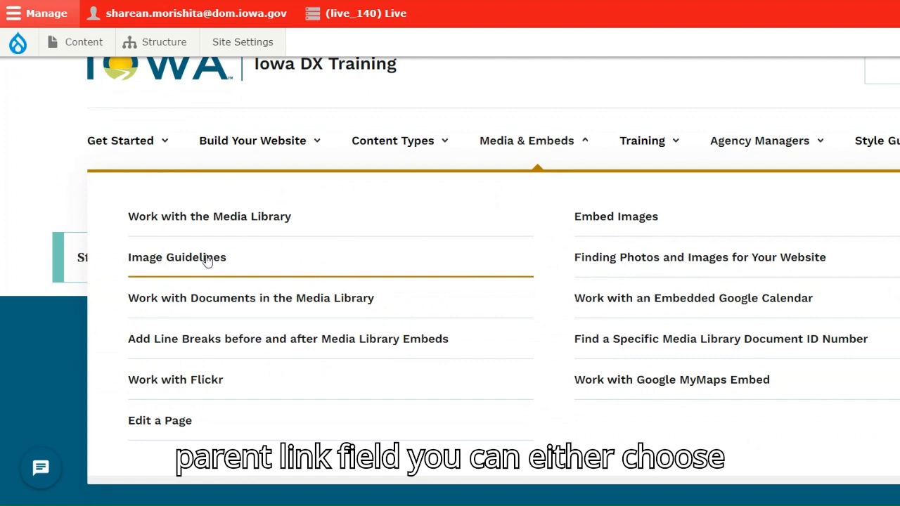
left_click(205, 258)
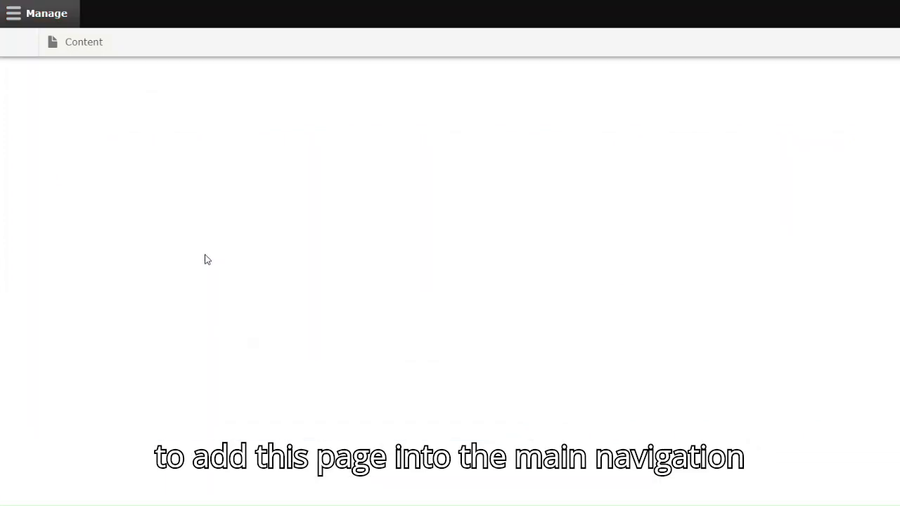
scroll(208, 275, "down", 4)
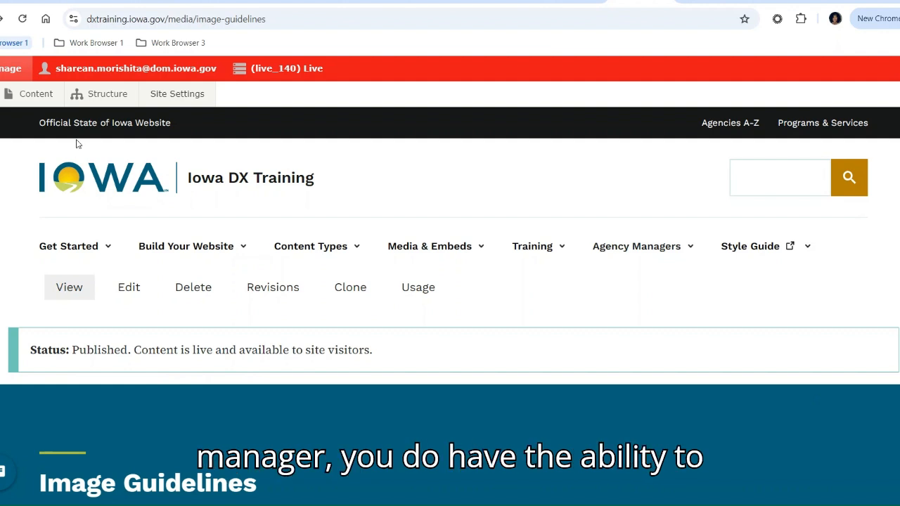
- Open the Main navigation menu's link list for editing from the site structure
mouse_move(103, 103)
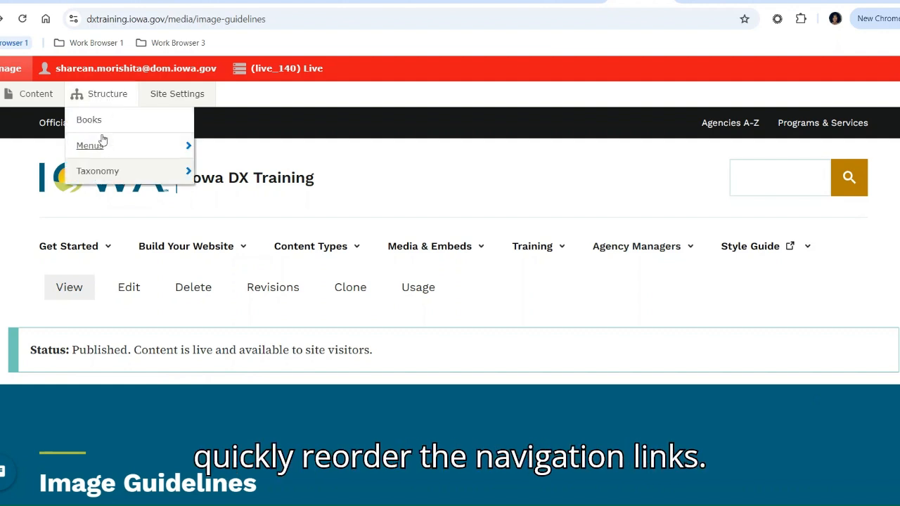
mouse_move(104, 150)
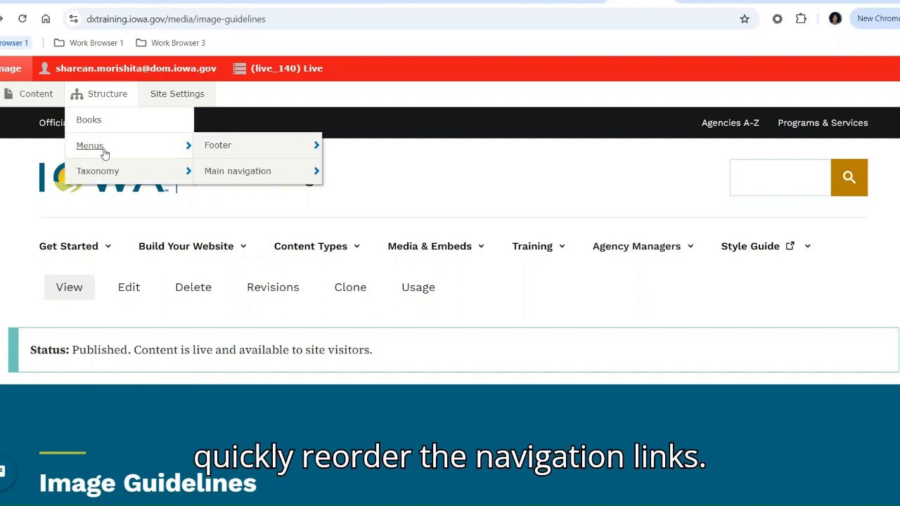
left_click(224, 177)
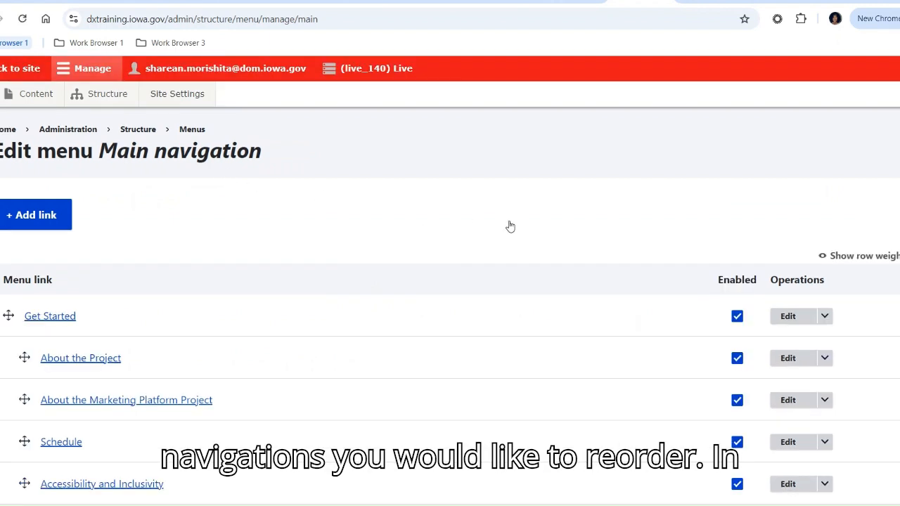
scroll(591, 244, "down", 2)
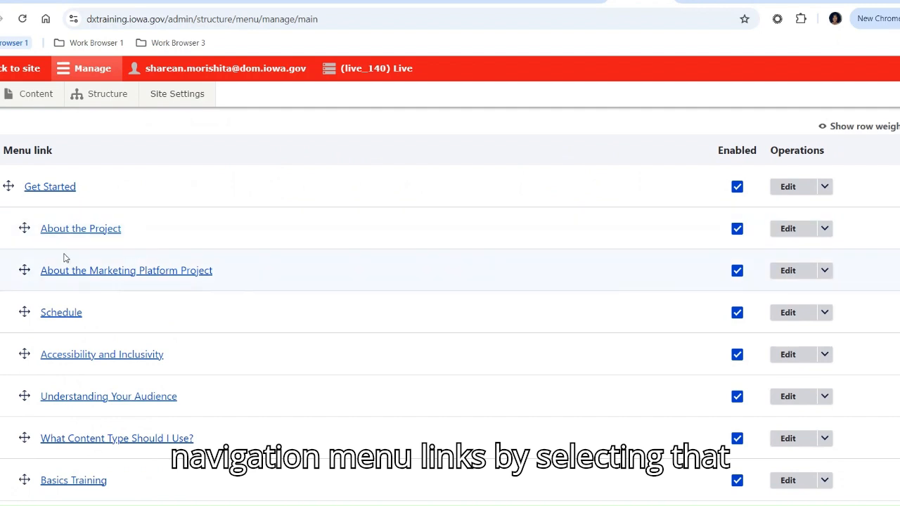
- Move the About the Marketing Platform Project link above About the Project in the Main navigation menu and back below it
left_click(23, 270)
left_click_drag(23, 270, 25, 227)
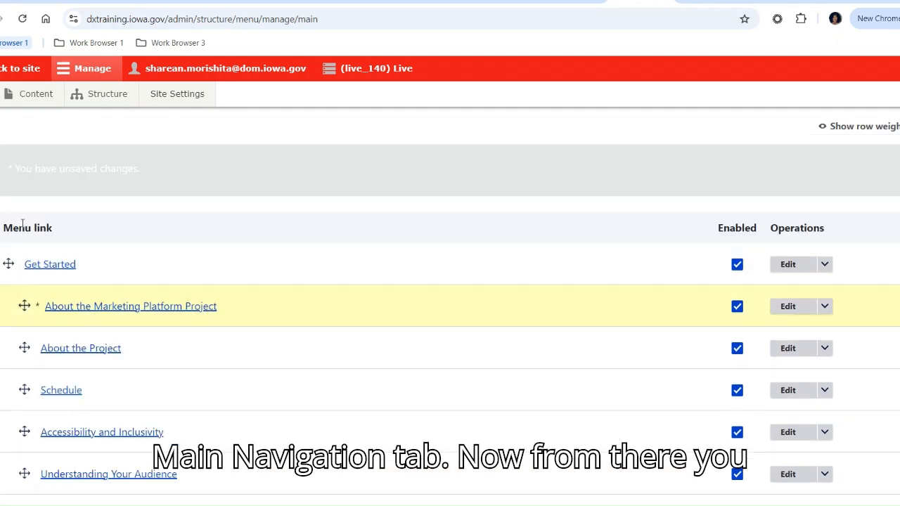
left_click_drag(25, 310, 24, 349)
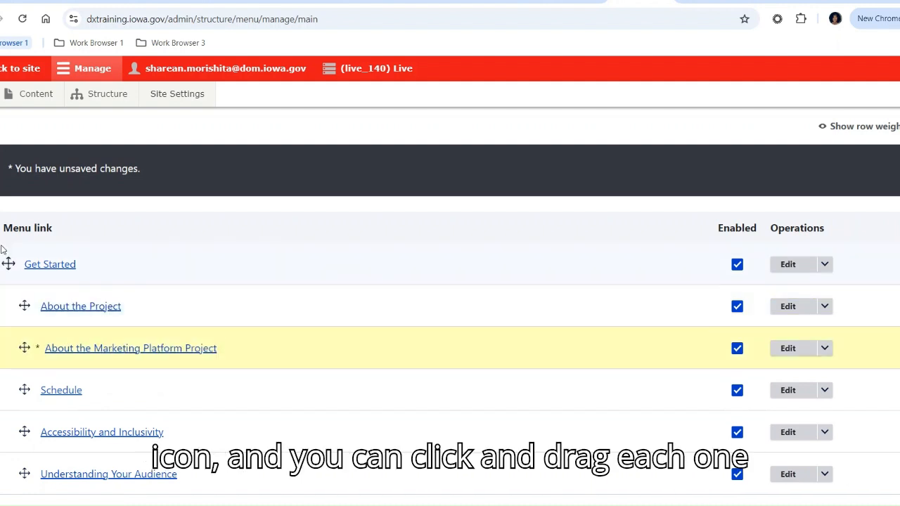
left_click_drag(8, 263, 8, 263)
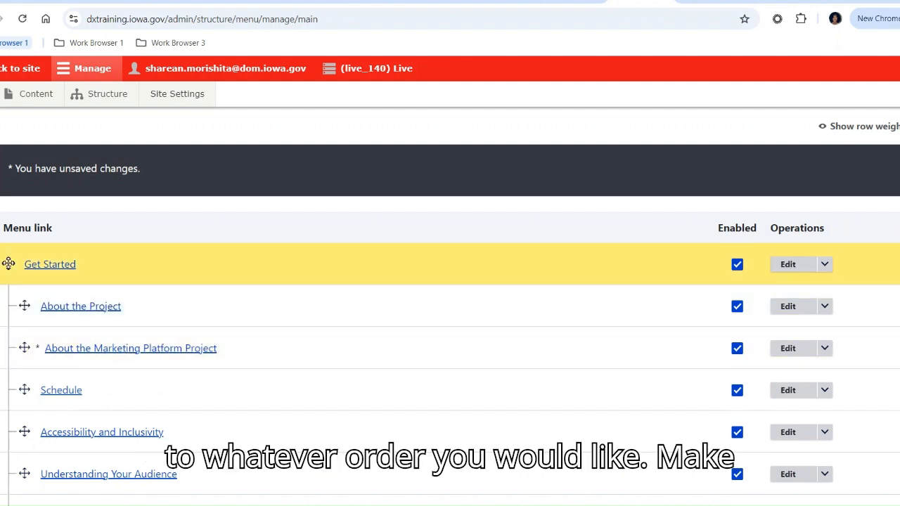
scroll(20, 446, "down", 10)
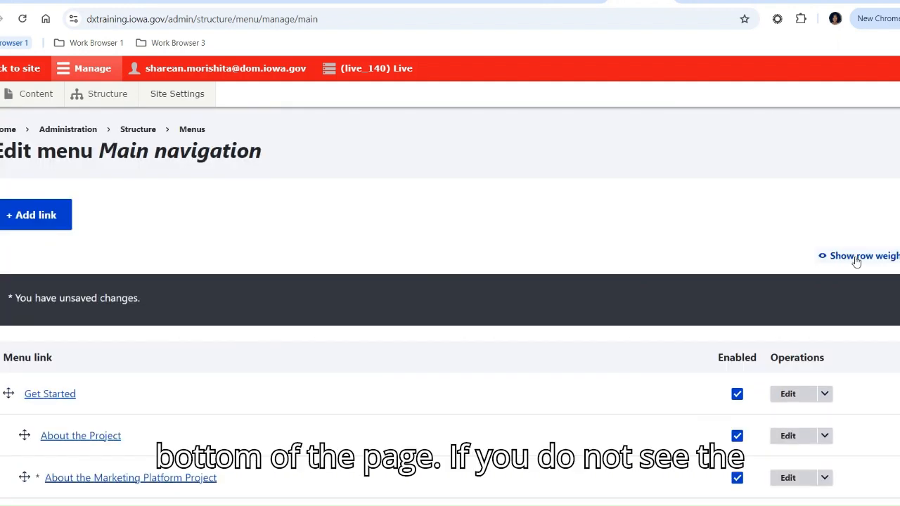
- Show the row weights of the Main navigation links and hide them again
left_click(858, 259)
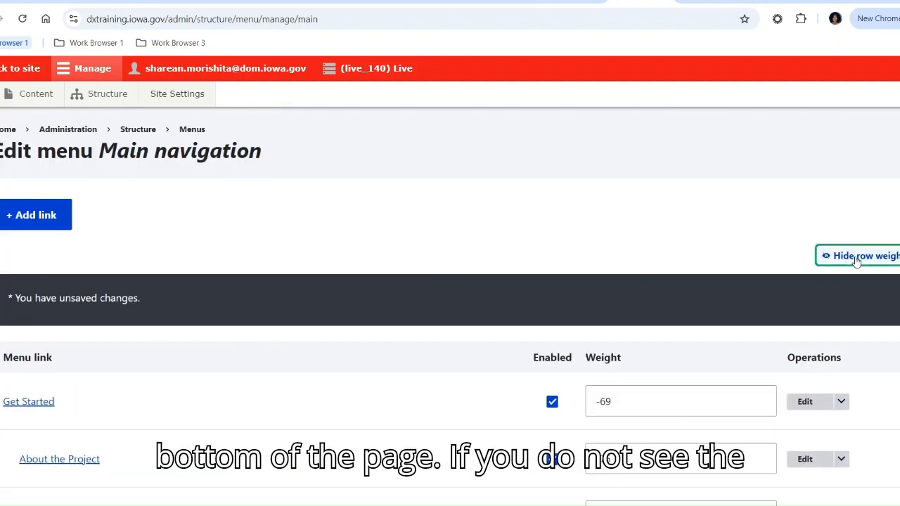
scroll(765, 267, "down", 2)
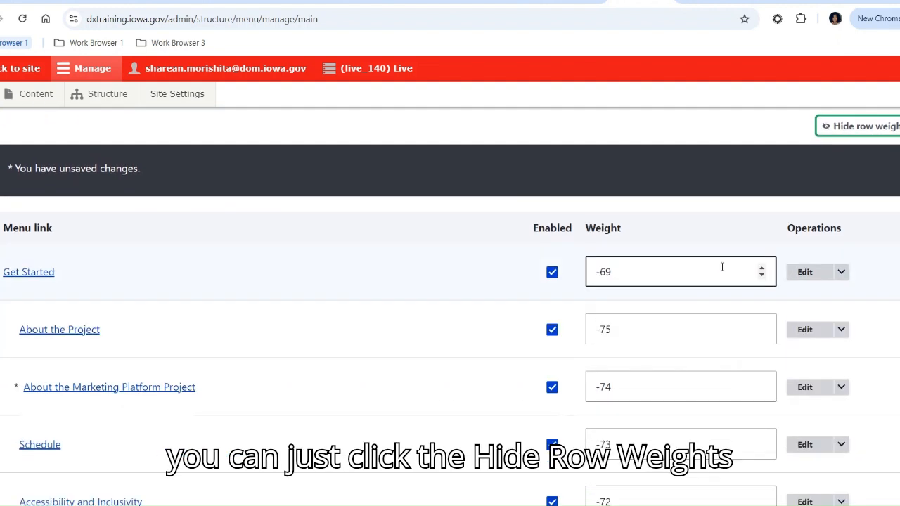
scroll(722, 267, "up", 1)
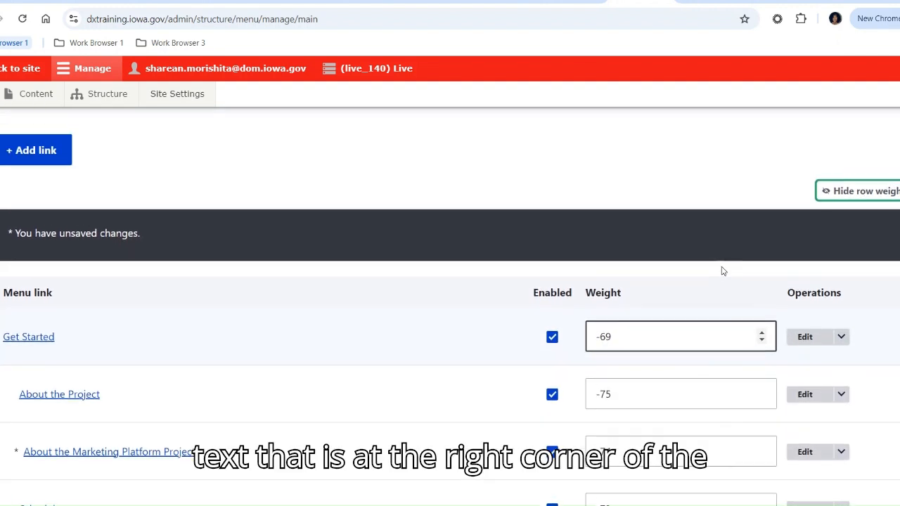
left_click(867, 191)
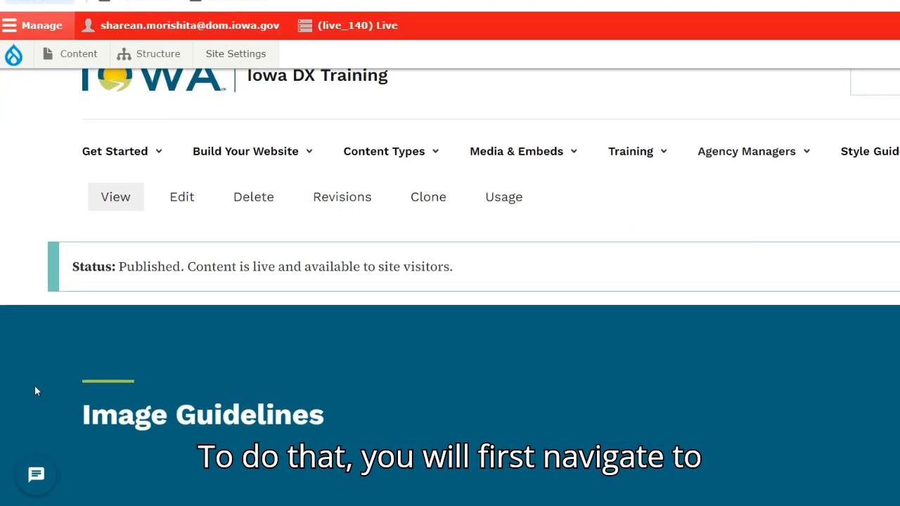
- Open the Image Guidelines page's revision history and view the 09/26/2024 - 09:54 revision
left_click(332, 209)
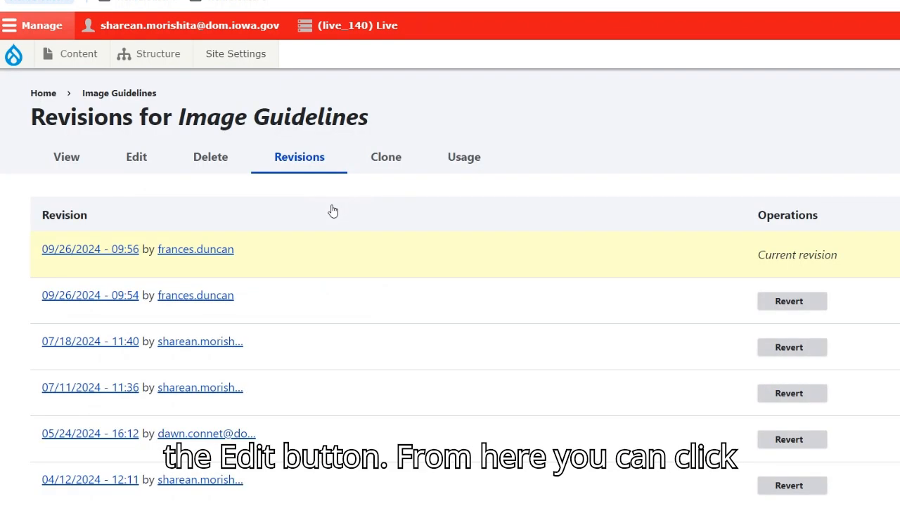
scroll(332, 211, "down", 1)
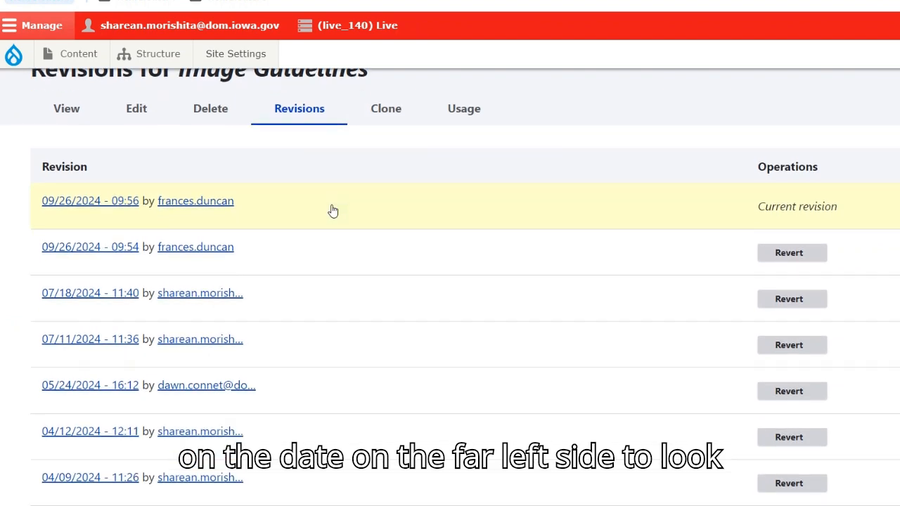
left_click(65, 232)
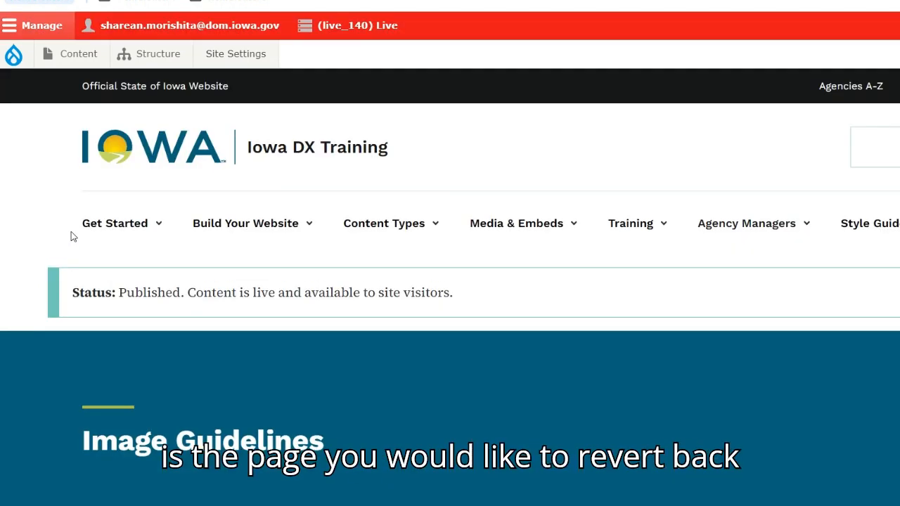
scroll(71, 237, "down", 5)
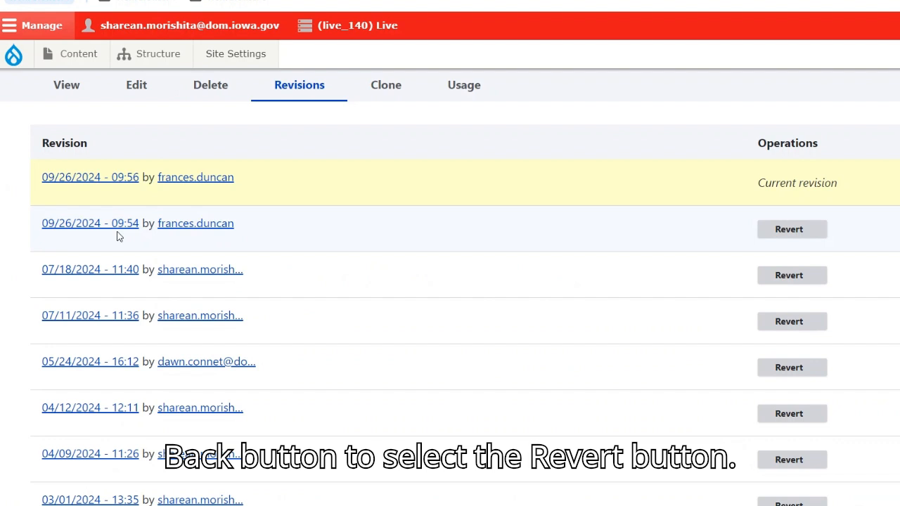
- Revert the Image Guidelines page to the 09/26/2024 - 09:54 revision and confirm
scroll(166, 303, "up", 1)
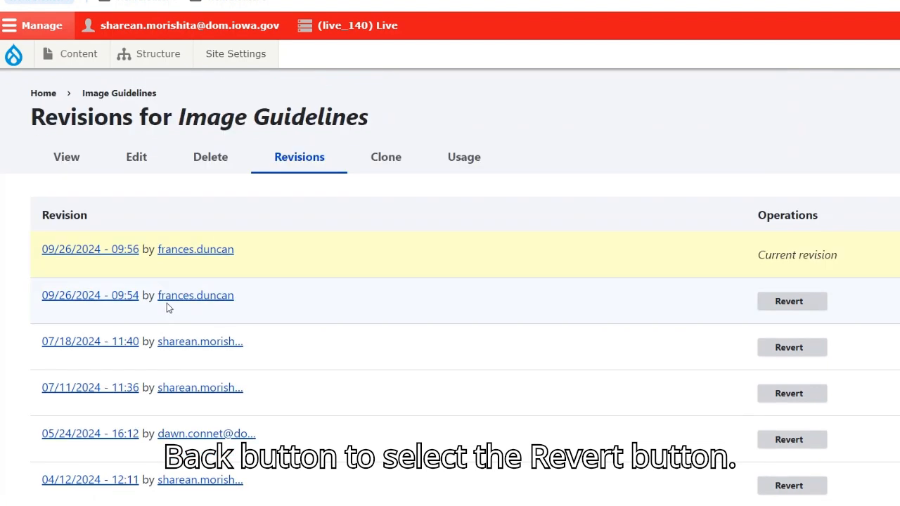
left_click(811, 304)
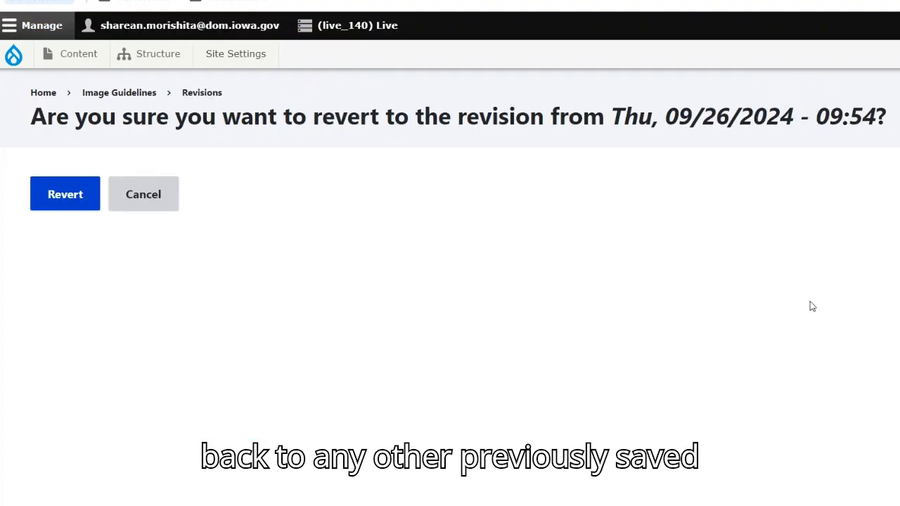
left_click(62, 196)
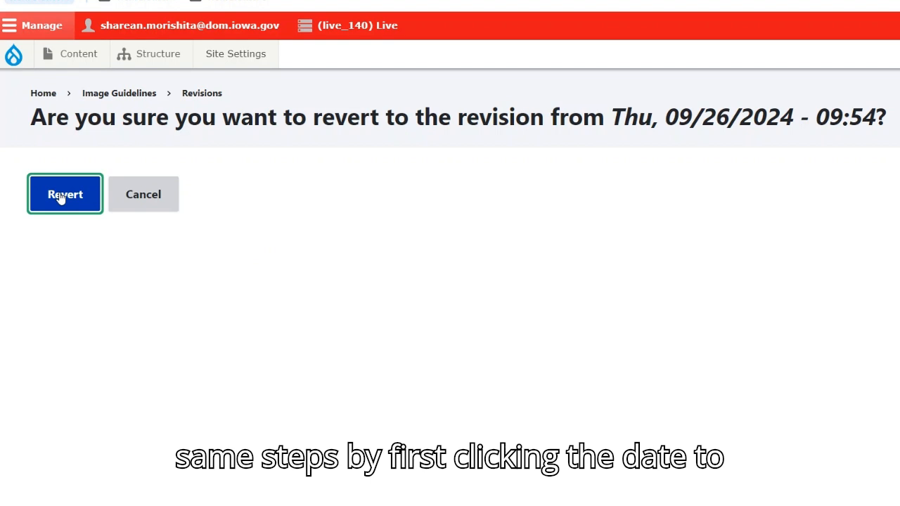